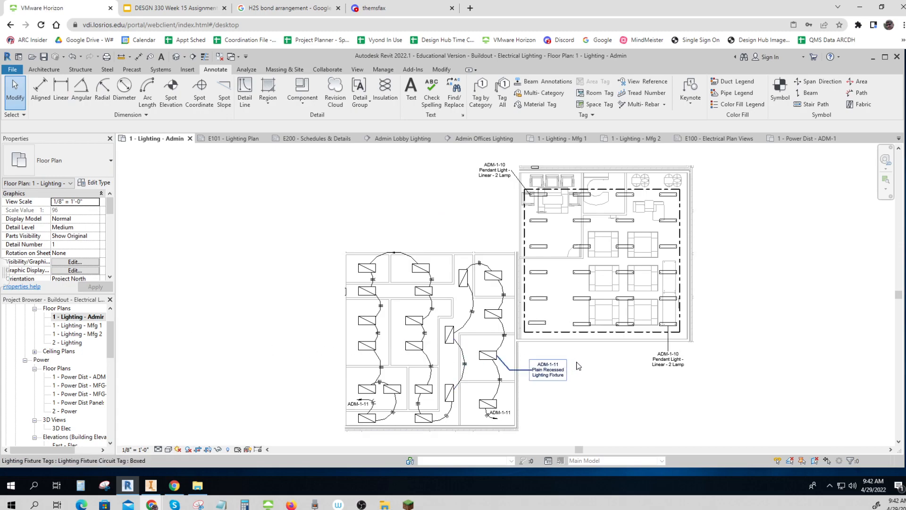
# Open the 1 - Lighting - Mfg 1 floor plan and save the project
pyautogui.doubleClick(88, 326)
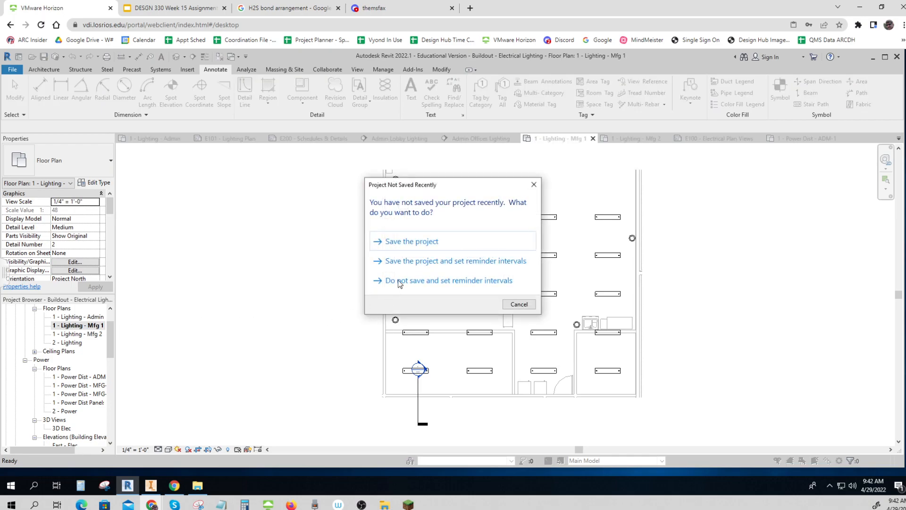
pyautogui.click(397, 242)
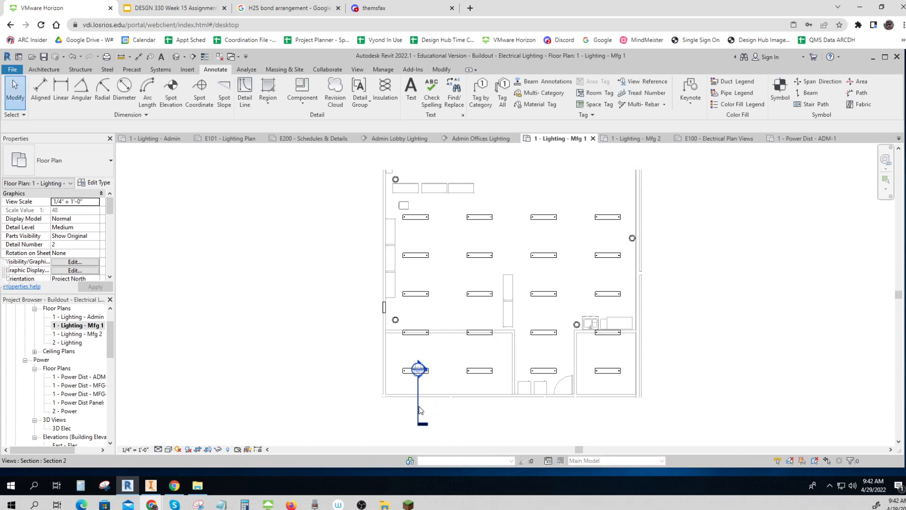
# Hide the section marker below the lower-left pendant light in this view
pyautogui.rightClick(419, 409)
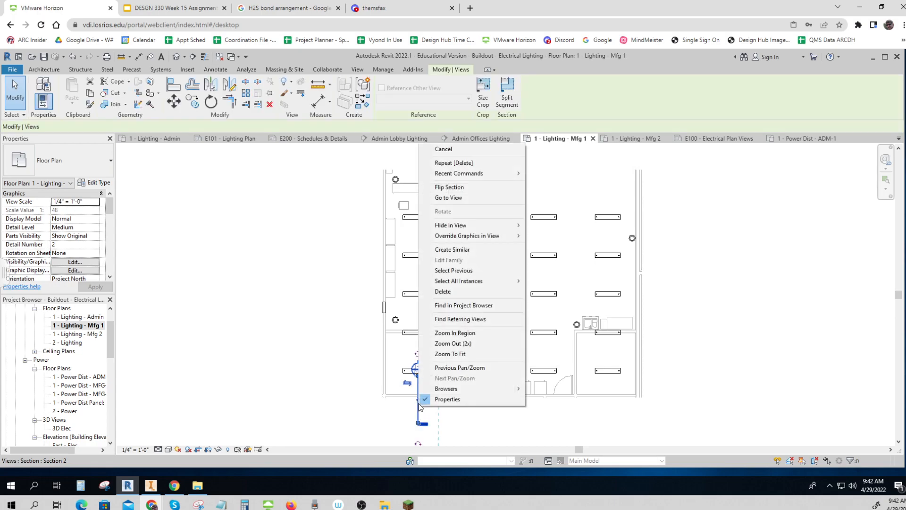
pyautogui.moveTo(453, 230)
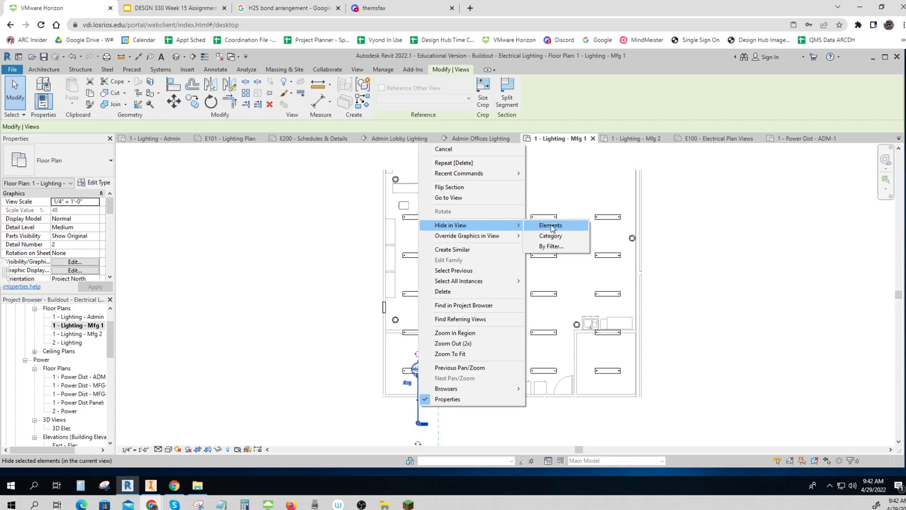
pyautogui.click(550, 226)
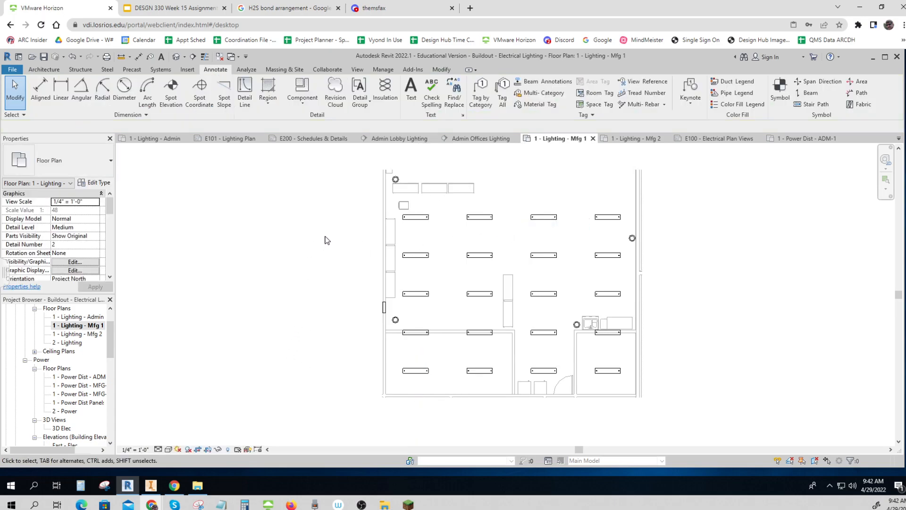
# Create a power circuit from the upper-left pendant light and connect it to panel MFG-1 on the left wall
pyautogui.click(420, 221)
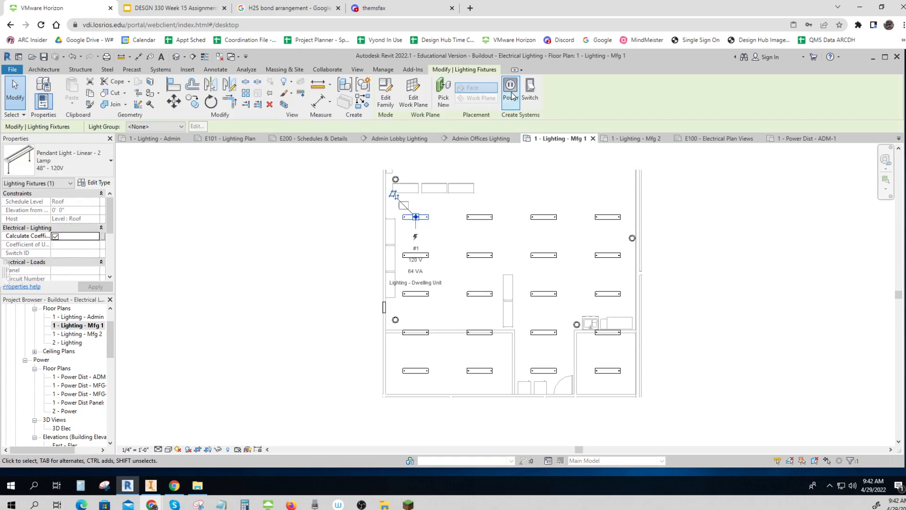
pyautogui.click(530, 91)
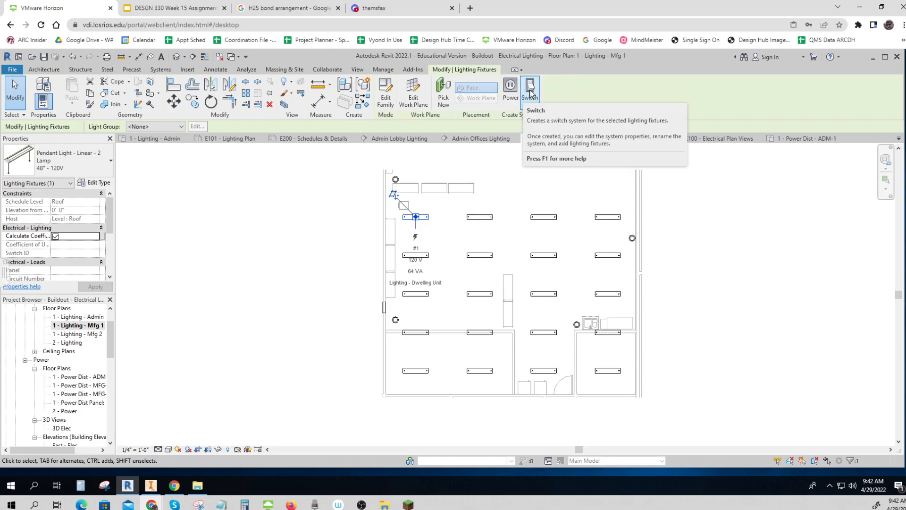
pyautogui.click(512, 89)
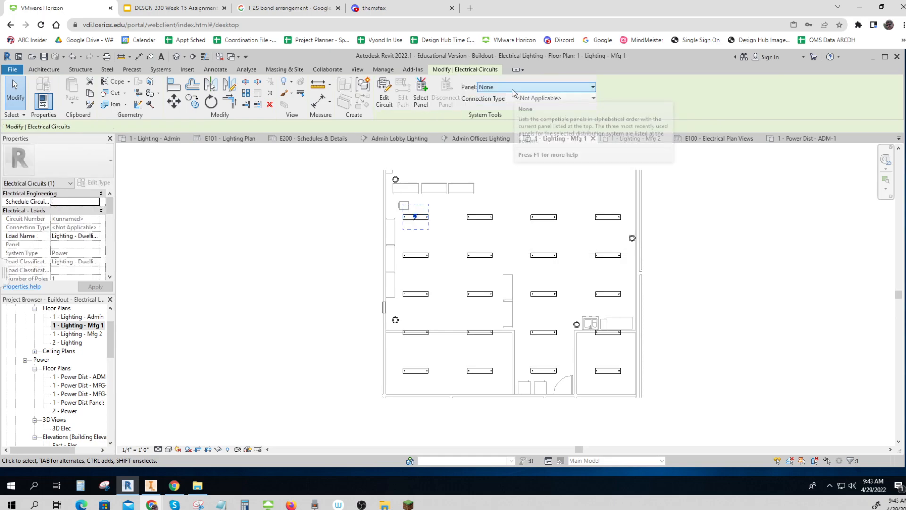
pyautogui.click(425, 91)
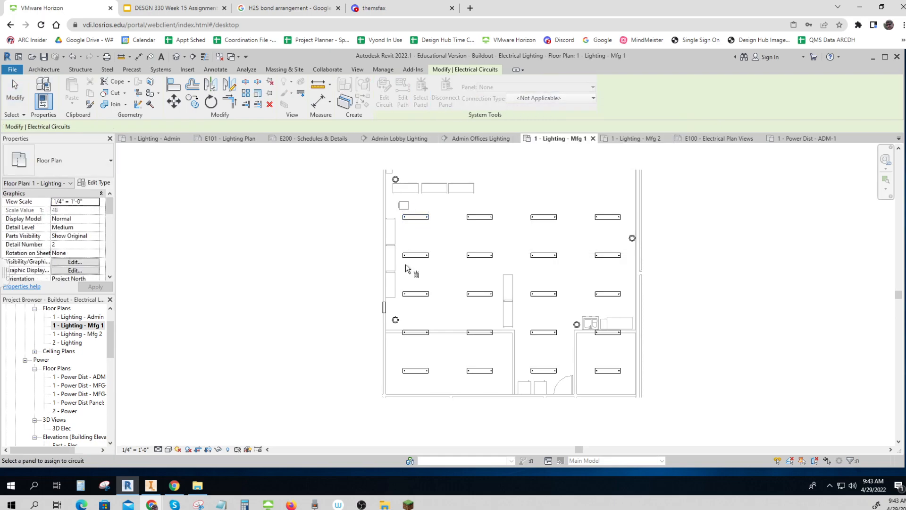
pyautogui.click(384, 308)
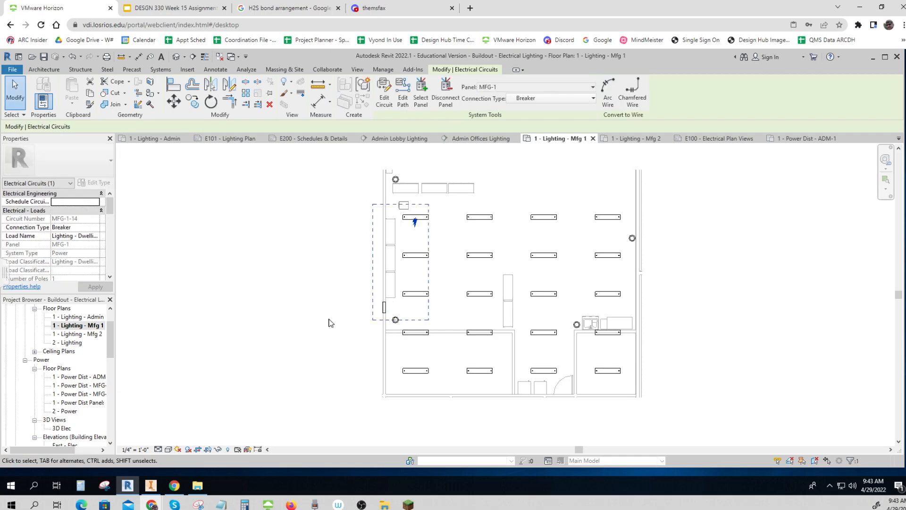
# Edit the circuit to include all the remaining pendant lights in the four-by-five grid
pyautogui.click(384, 92)
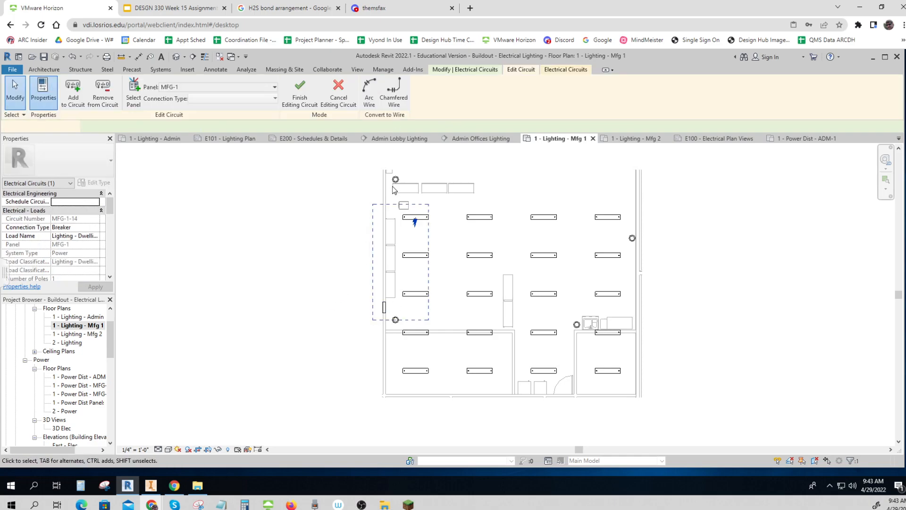
pyautogui.click(476, 217)
pyautogui.click(543, 219)
pyautogui.click(607, 219)
pyautogui.click(606, 256)
pyautogui.click(550, 258)
pyautogui.click(480, 257)
pyautogui.click(419, 256)
pyautogui.click(414, 295)
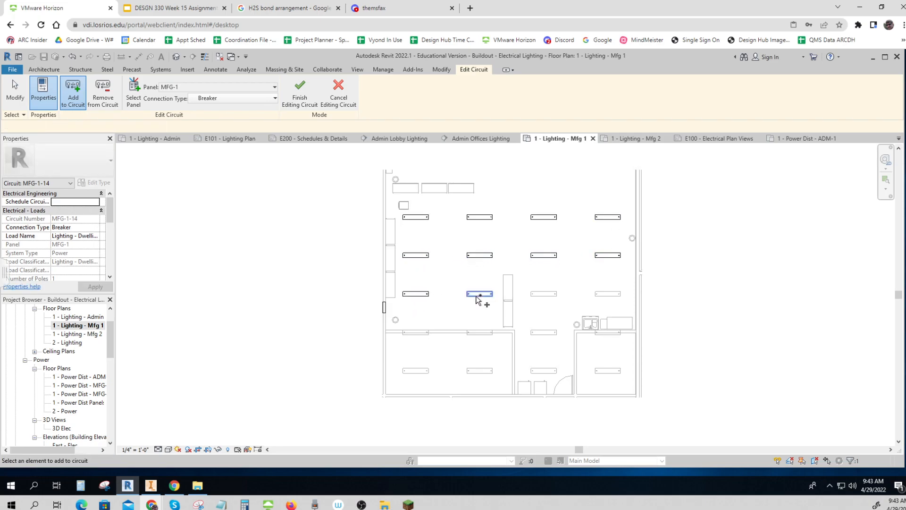
pyautogui.click(543, 295)
pyautogui.click(607, 295)
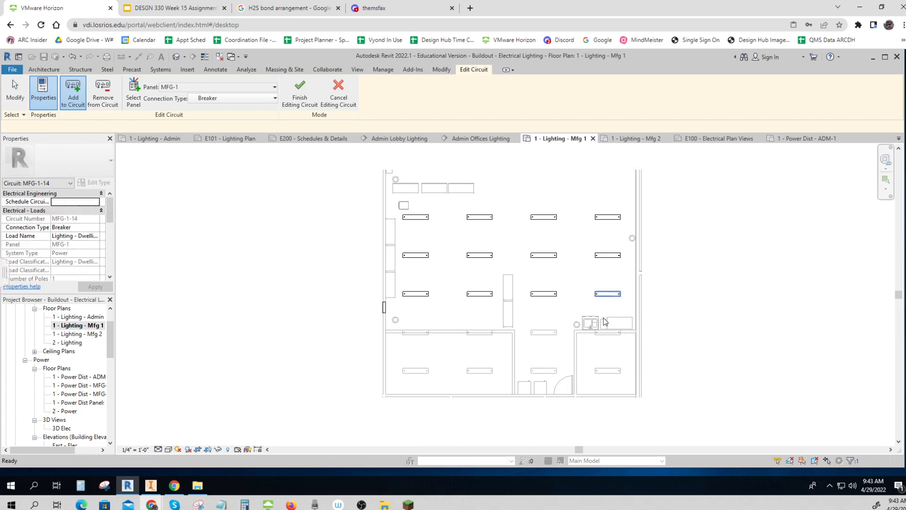
pyautogui.click(606, 334)
pyautogui.click(545, 335)
pyautogui.click(482, 335)
pyautogui.click(417, 334)
pyautogui.click(415, 370)
pyautogui.click(480, 370)
pyautogui.click(543, 371)
pyautogui.click(608, 371)
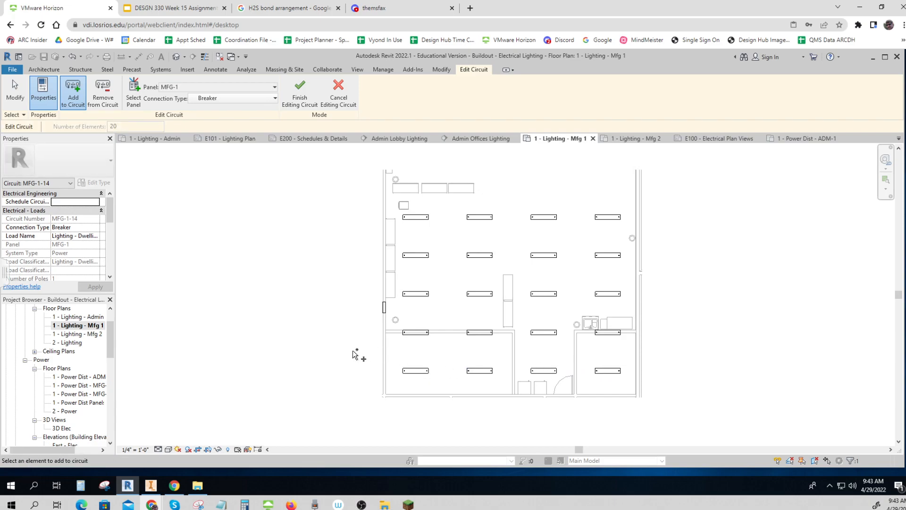
pyautogui.click(301, 92)
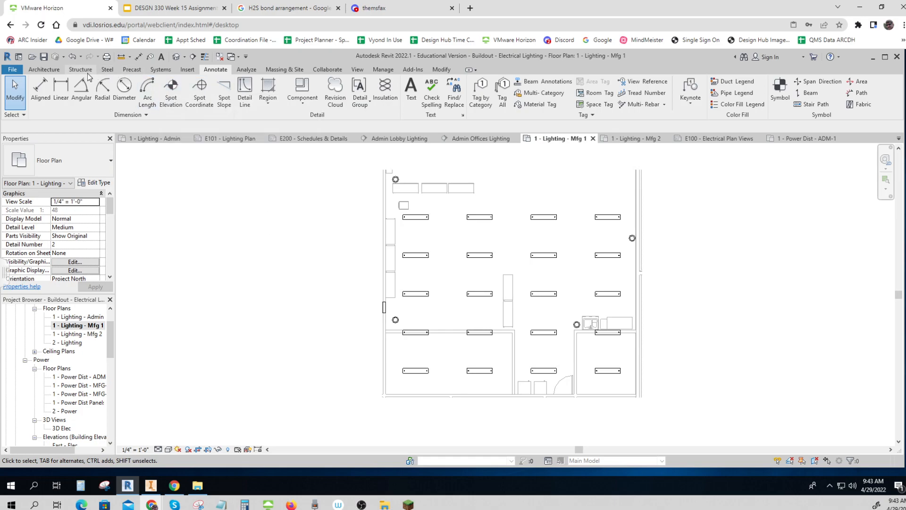
# Draw a trial arc wire running up from the upper-right pendant light and delete it
pyautogui.click(160, 70)
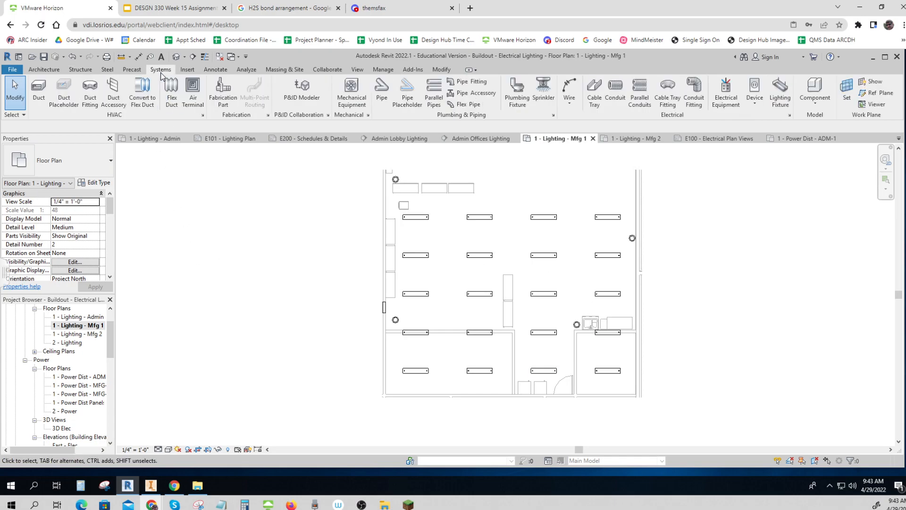
pyautogui.click(569, 90)
pyautogui.click(609, 217)
pyautogui.click(608, 202)
pyautogui.click(597, 192)
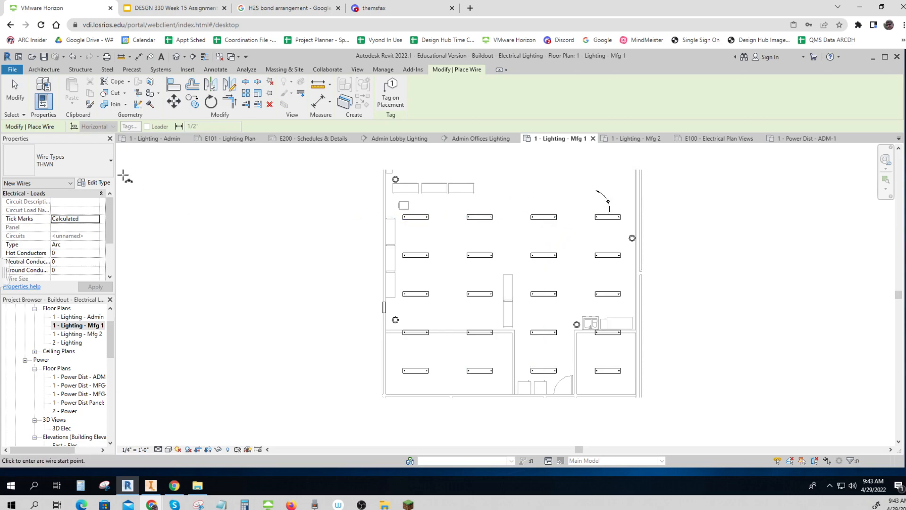
pyautogui.click(14, 86)
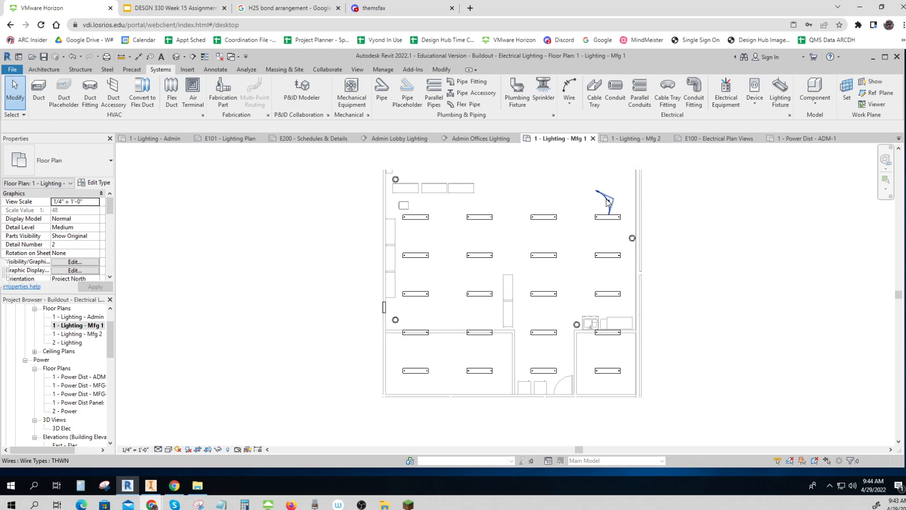
pyautogui.click(608, 202)
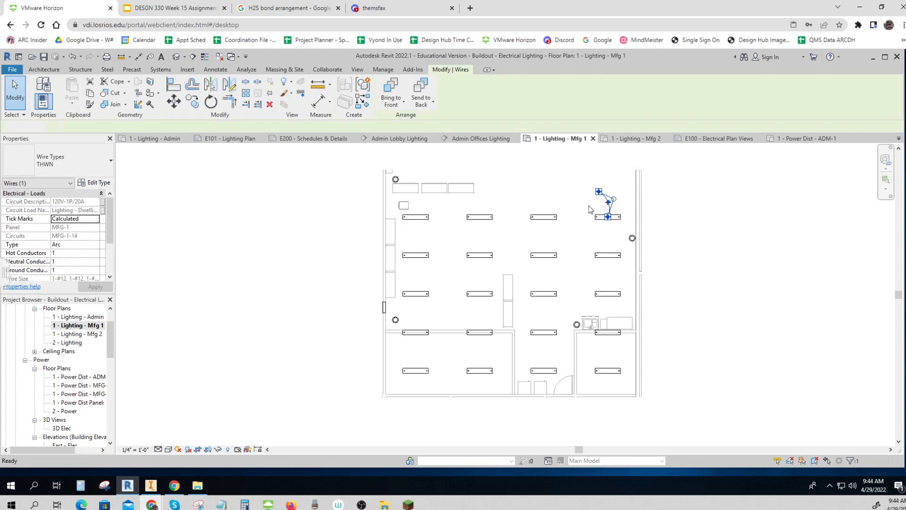
pyautogui.press('Delete')
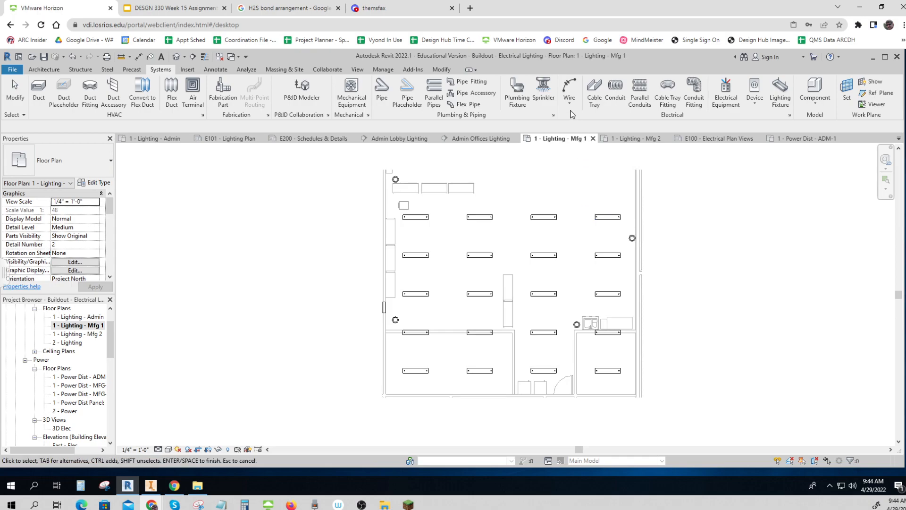
# Draw a rectangle of <Centerline> detail lines, about 37' by 29', around all the pendant lights
pyautogui.click(216, 69)
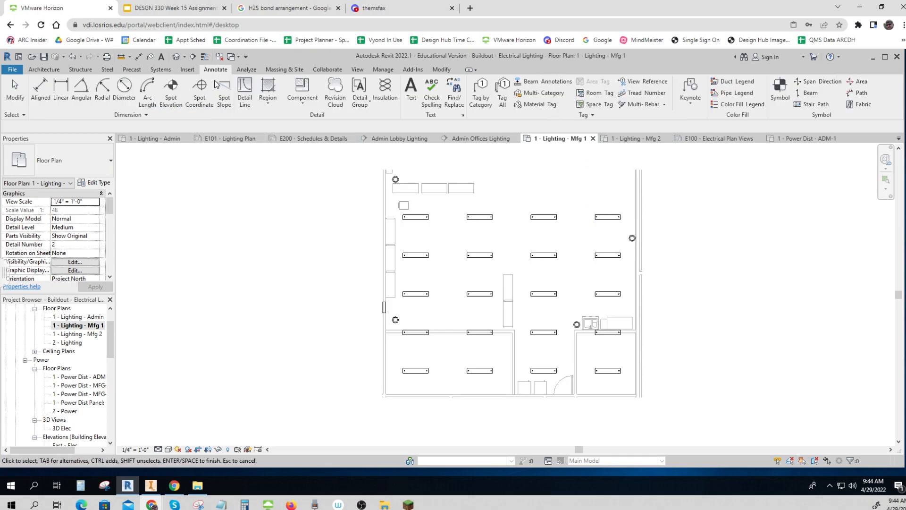
pyautogui.click(246, 92)
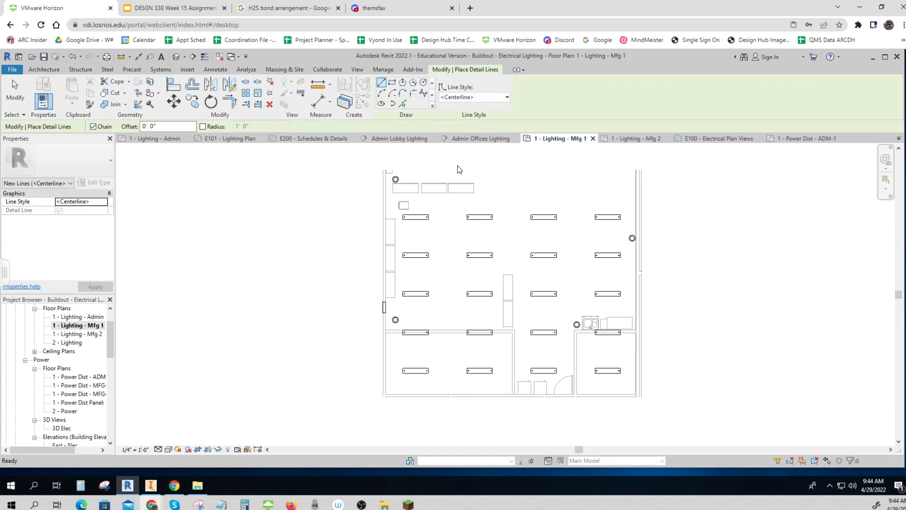
pyautogui.click(392, 82)
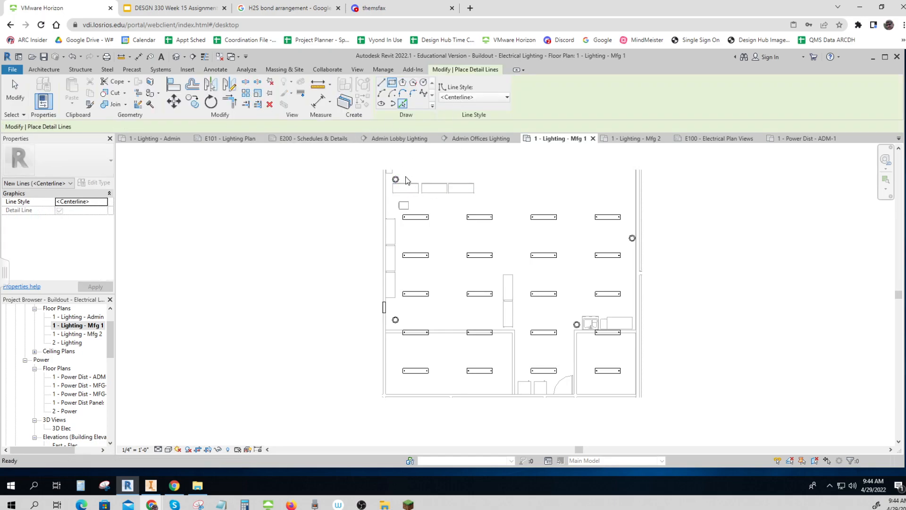
pyautogui.click(391, 199)
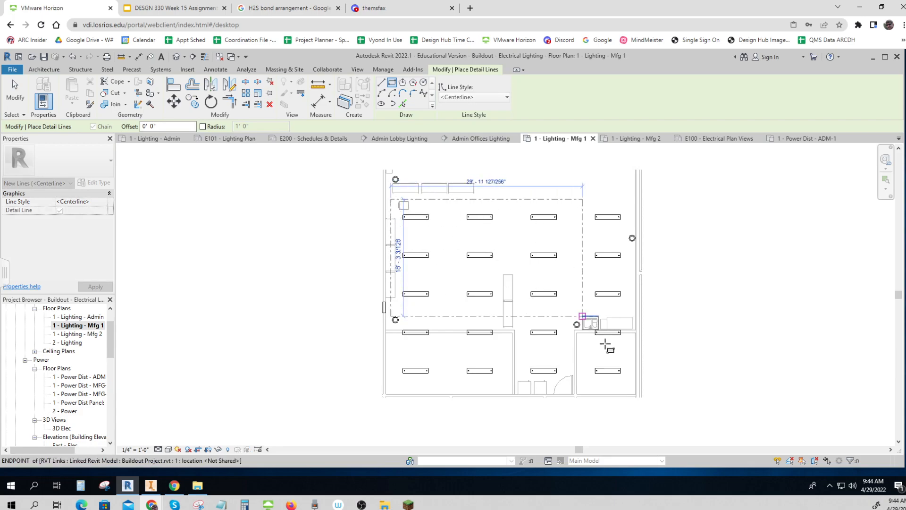
pyautogui.click(627, 385)
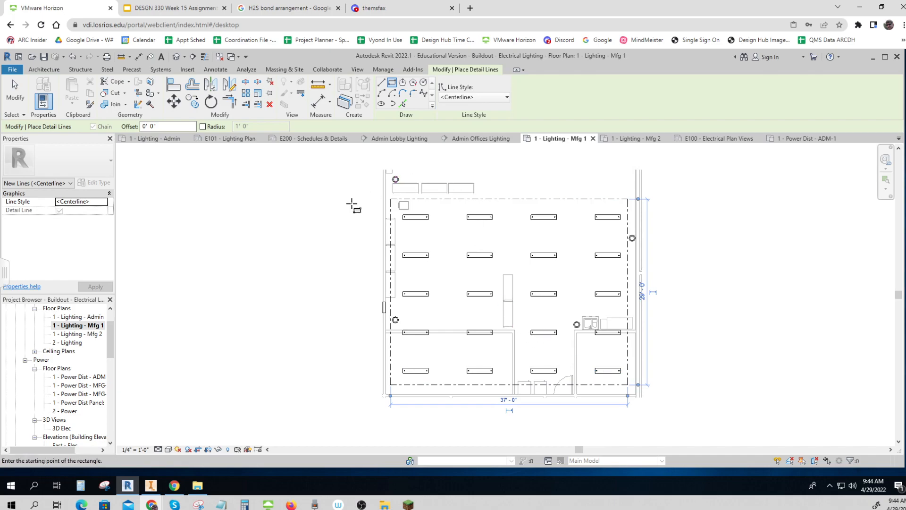
pyautogui.press('Escape')
pyautogui.press('Escape')
# Try hiding the upper edge of the centerline rectangle in this view
pyautogui.click(430, 199)
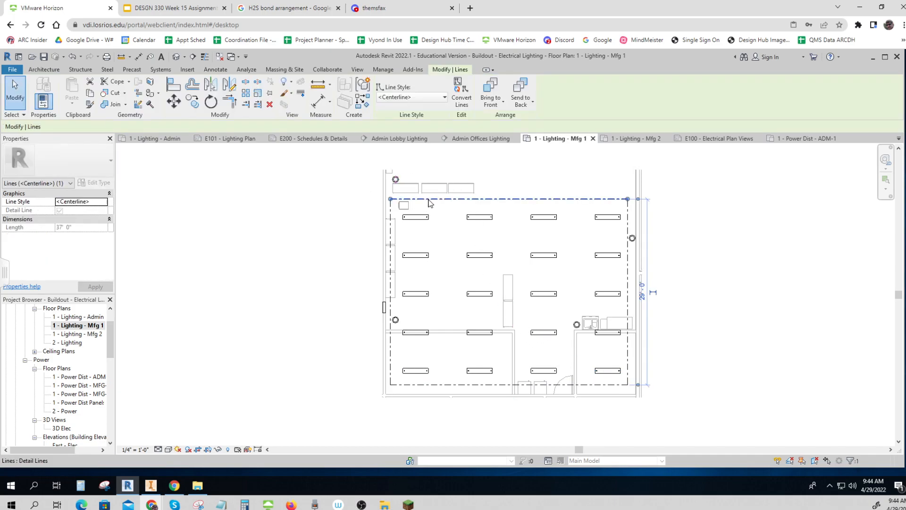
pyautogui.rightClick(429, 202)
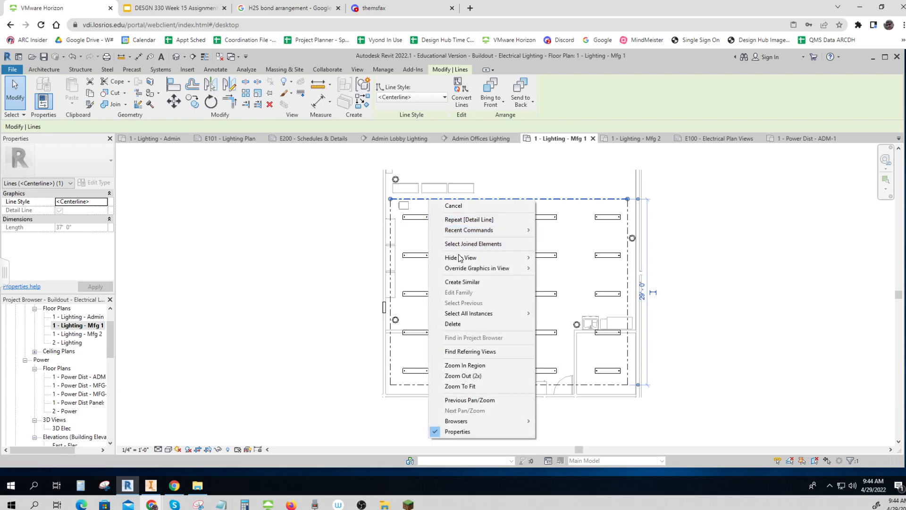
pyautogui.moveTo(462, 261)
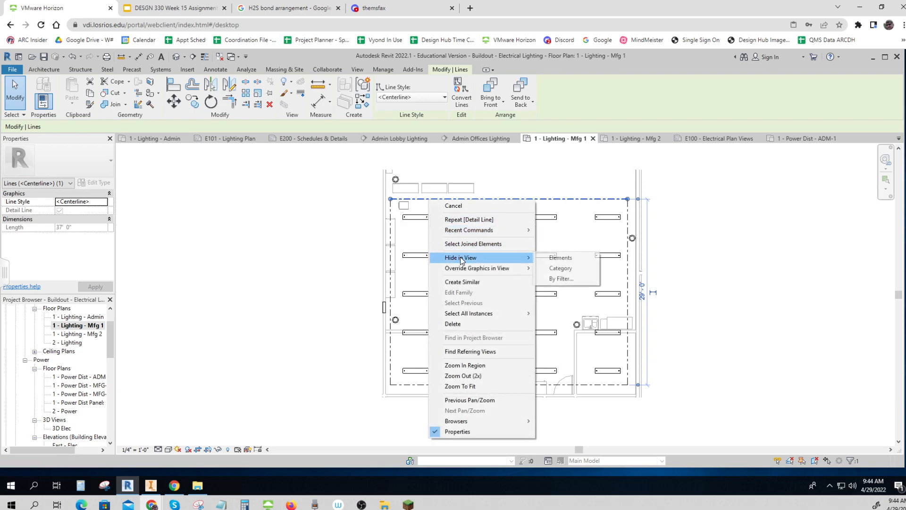
pyautogui.click(566, 261)
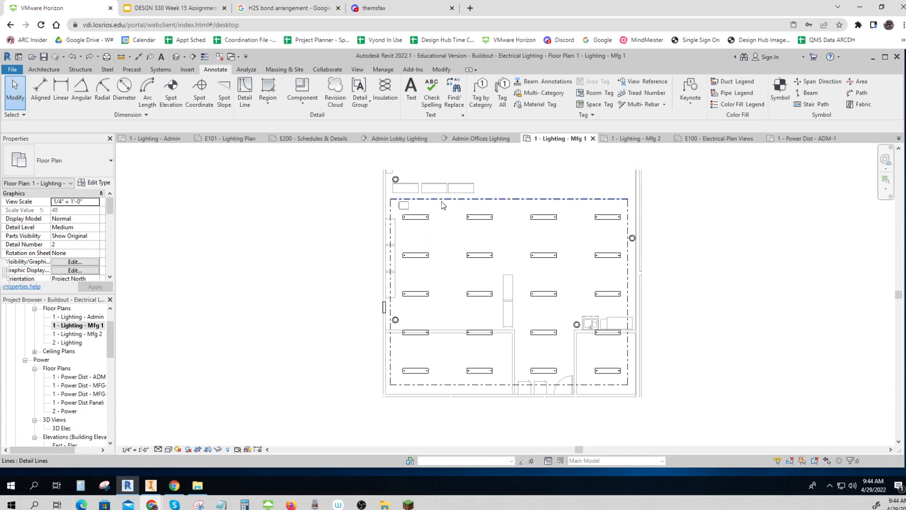
# Override the graphics of the rectangle's upper line in this view with color Black and line weight 6
pyautogui.rightClick(443, 202)
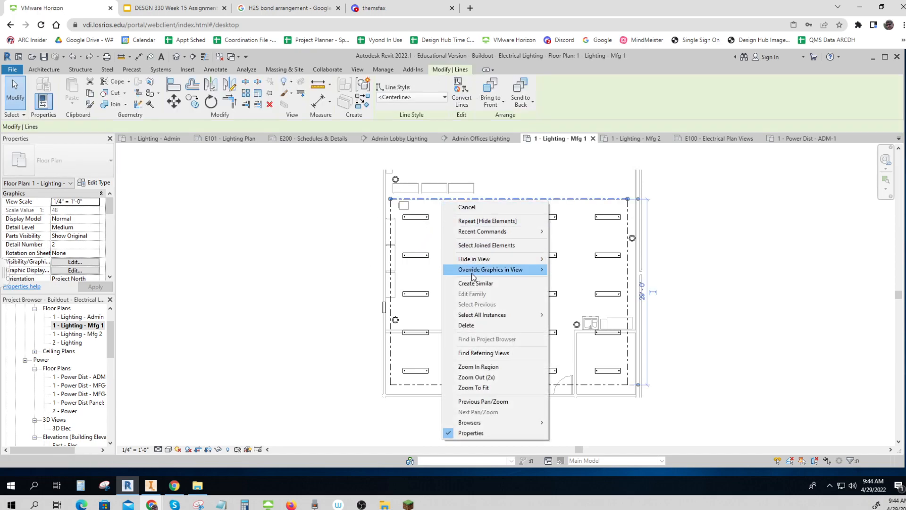
pyautogui.moveTo(476, 274)
pyautogui.click(573, 270)
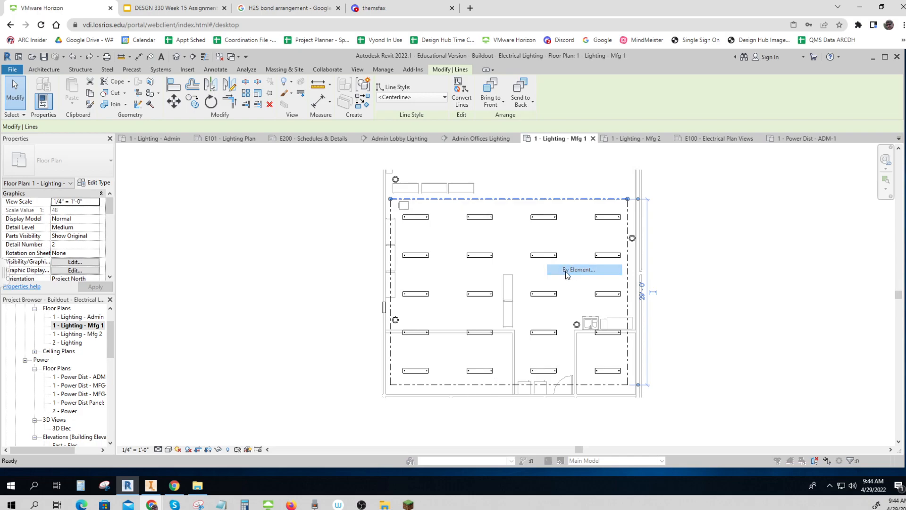
pyautogui.click(429, 258)
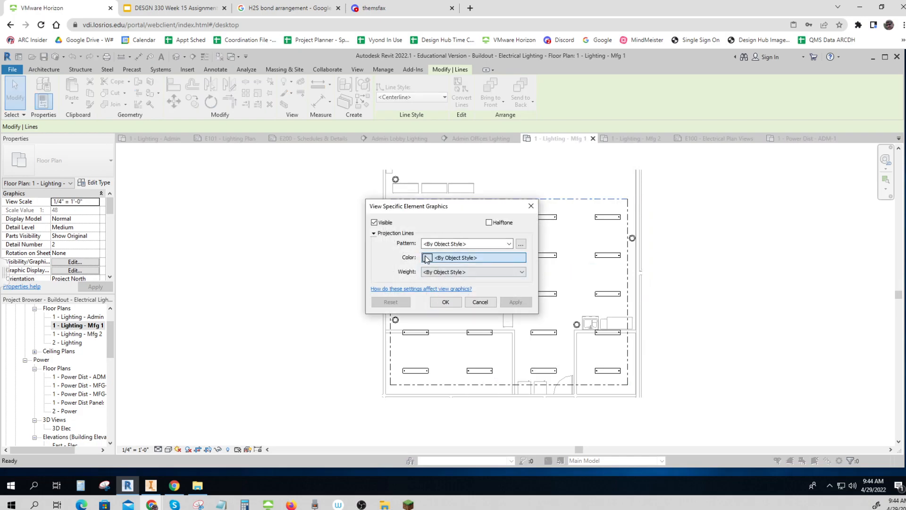
pyautogui.click(352, 269)
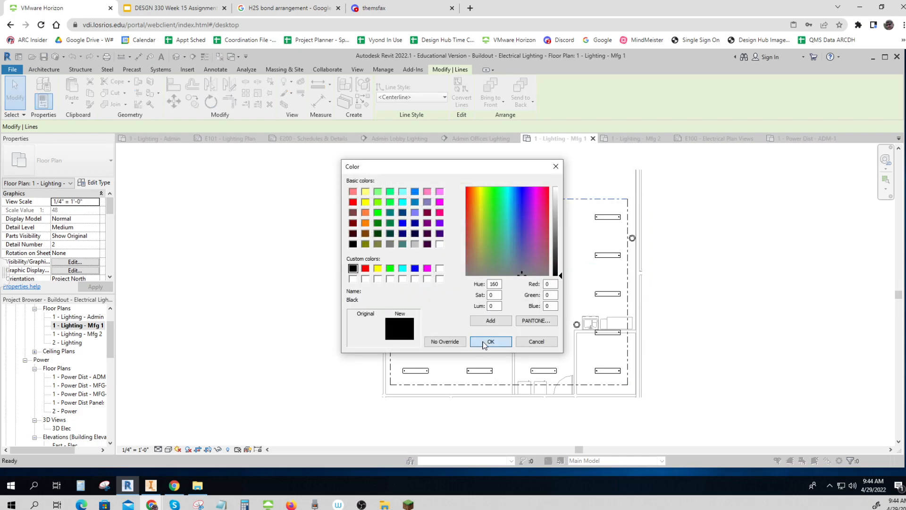
pyautogui.click(491, 341)
pyautogui.click(441, 272)
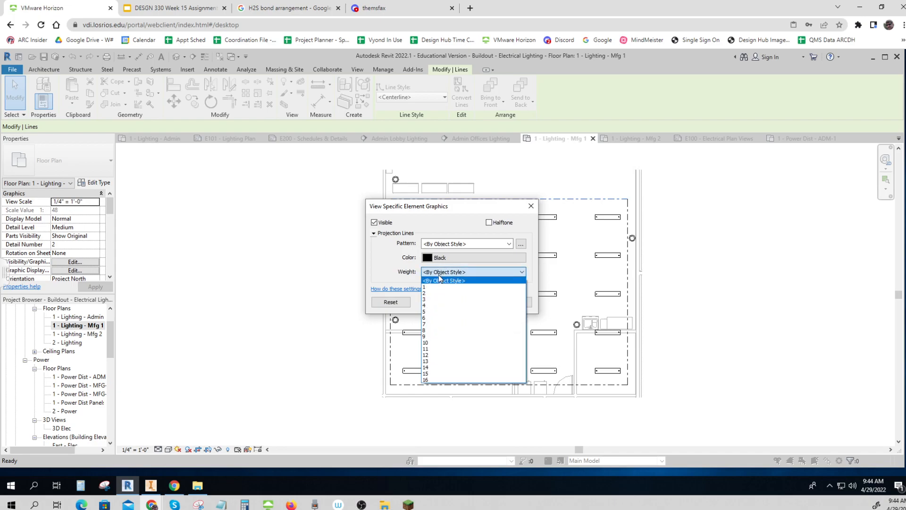
pyautogui.click(427, 321)
pyautogui.click(516, 302)
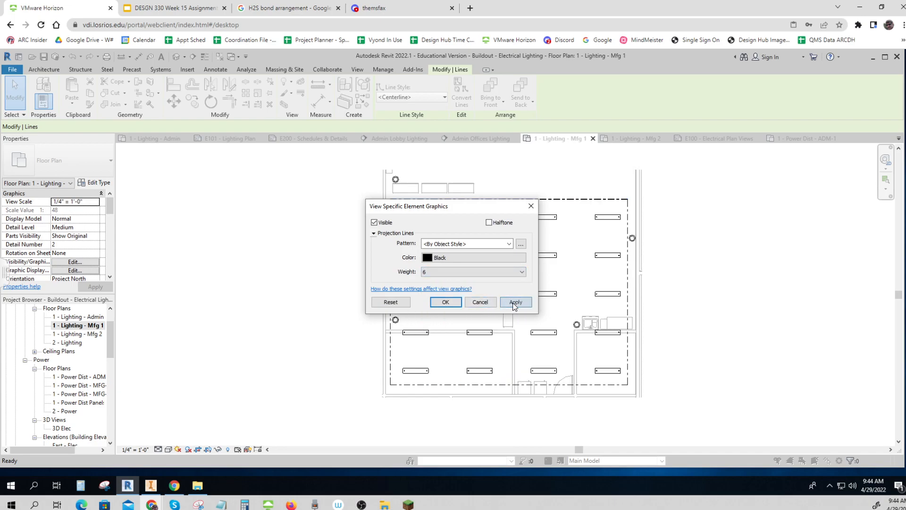
# Accept the graphics override for the centerline rectangle's upper line and deselect the line
pyautogui.click(453, 302)
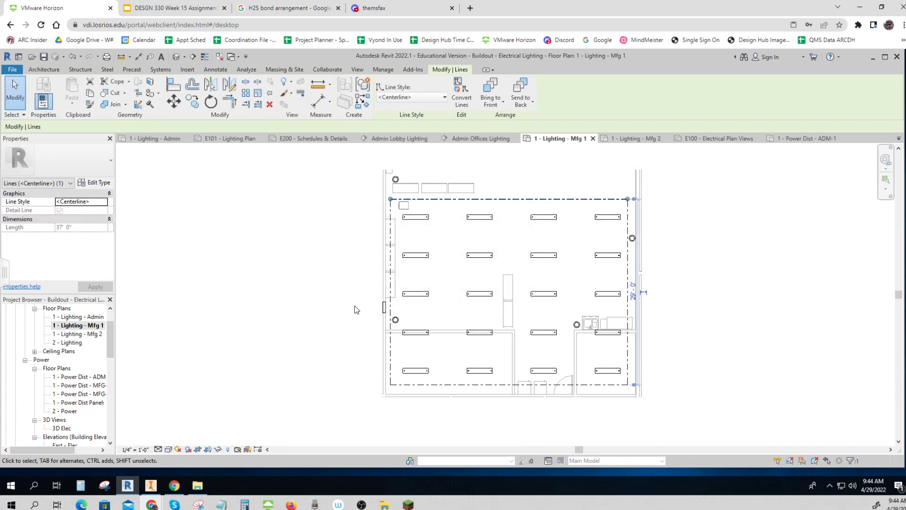
pyautogui.press('Escape')
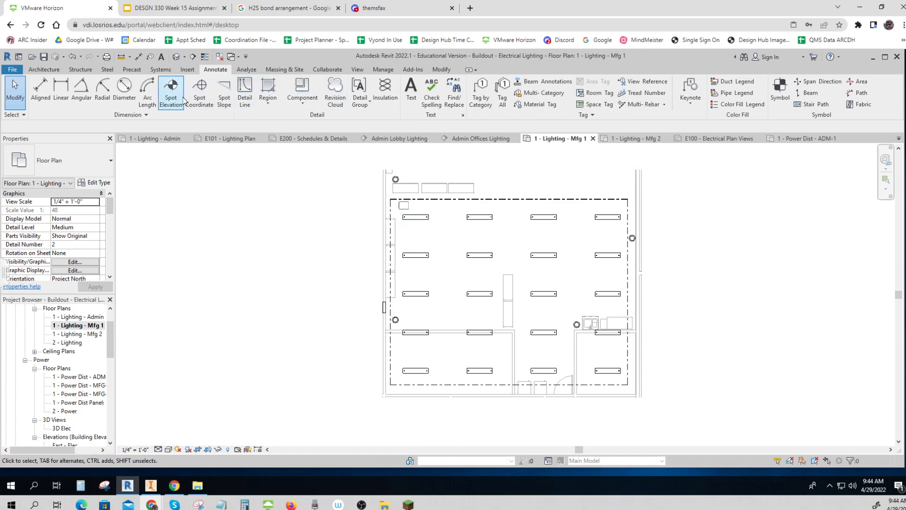
# Tag the upper-right pendant light by category and move the tag to just below the fixture
pyautogui.click(480, 95)
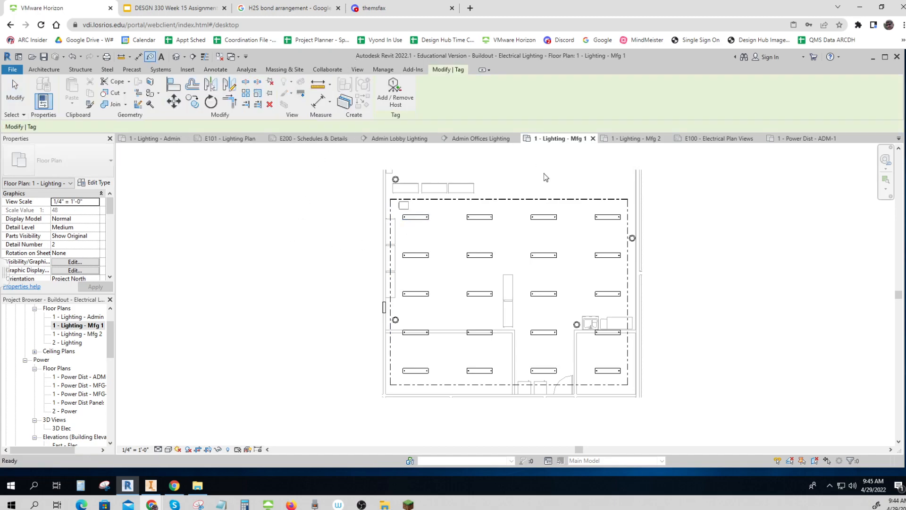
pyautogui.click(607, 218)
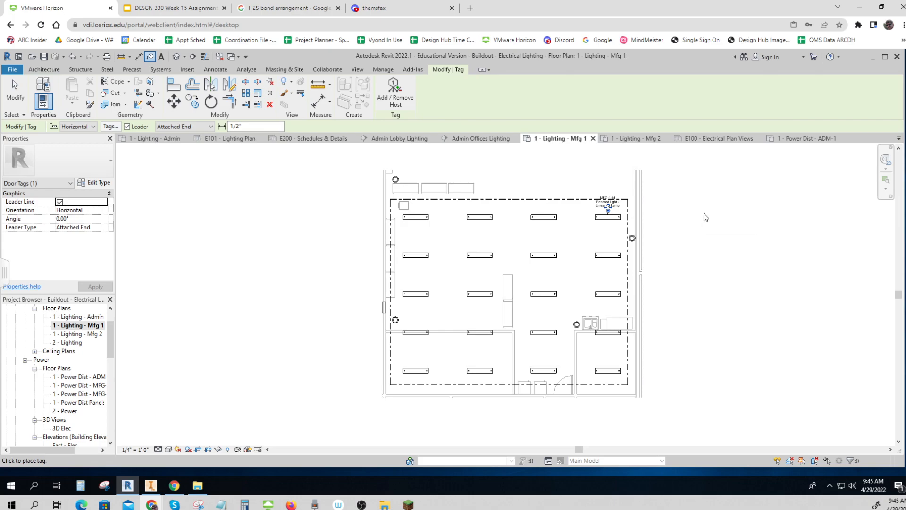
pyautogui.press('Escape')
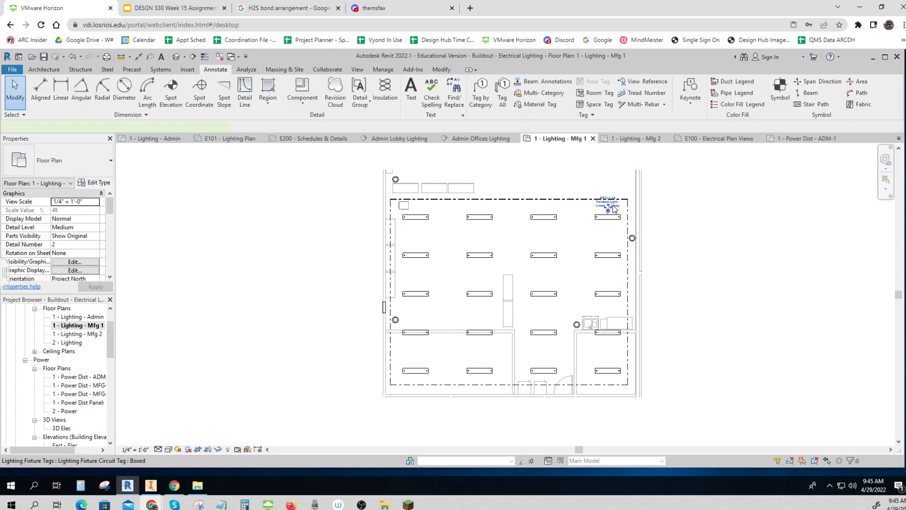
pyautogui.click(614, 208)
pyautogui.moveTo(608, 210); pyautogui.dragTo(610, 236)
pyautogui.click(670, 223)
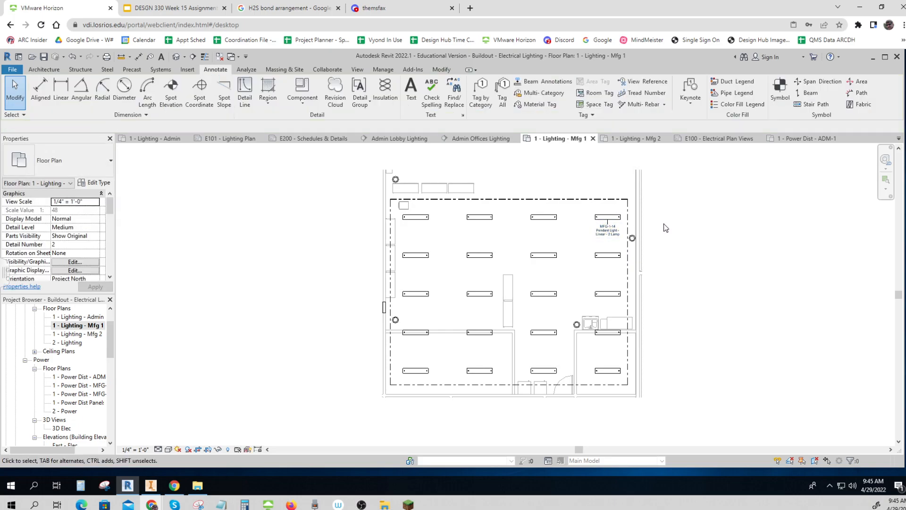
# Turn off the leader line of the upper-right pendant light's tag
pyautogui.click(608, 229)
pyautogui.click(59, 203)
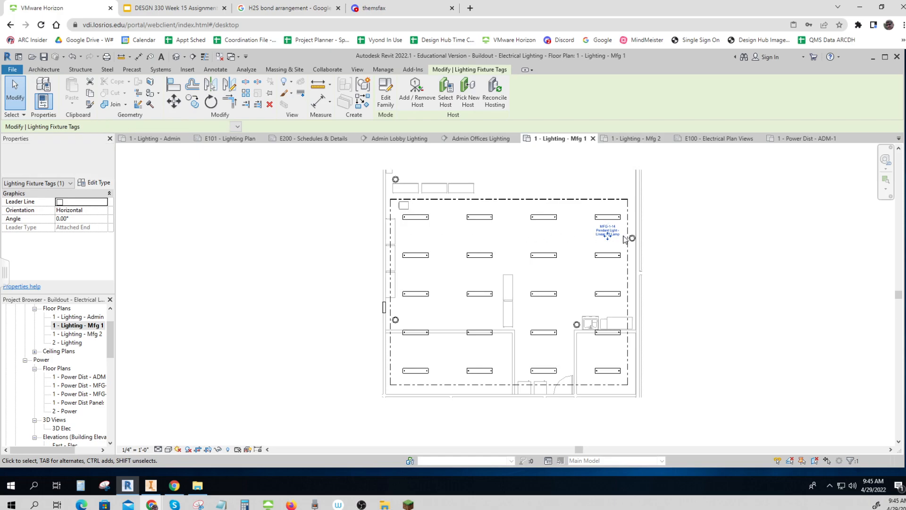
pyautogui.click(675, 240)
# Open the family of the upper-right pendant light's Lighting Fixture Circuit Tag for editing
pyautogui.scroll(4, 639, 230)
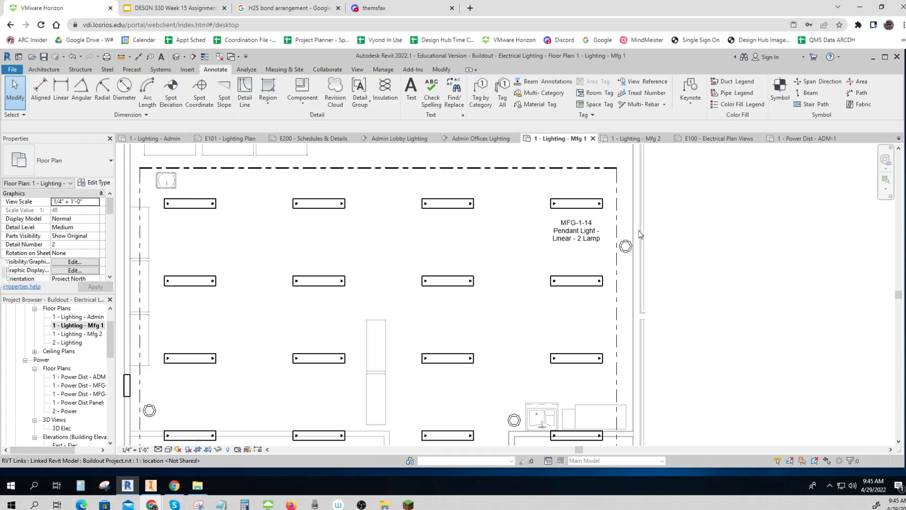
pyautogui.rightClick(575, 236)
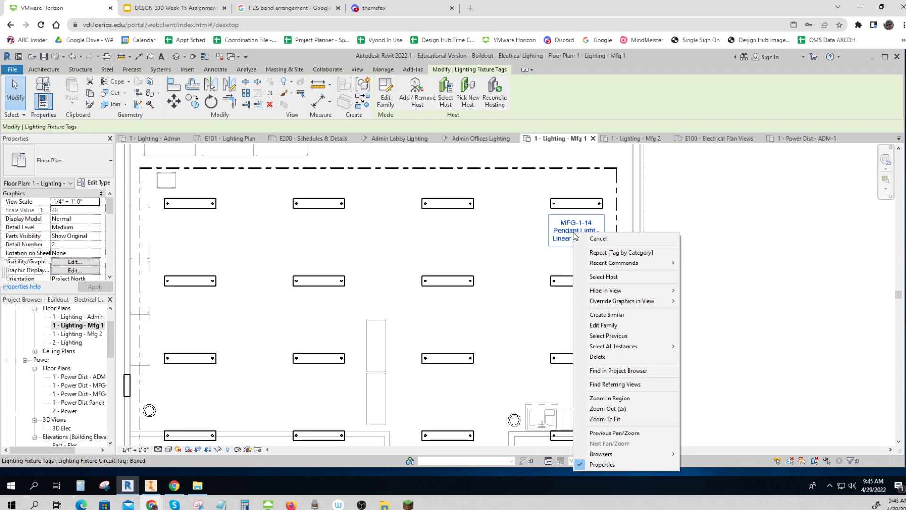
pyautogui.click(384, 92)
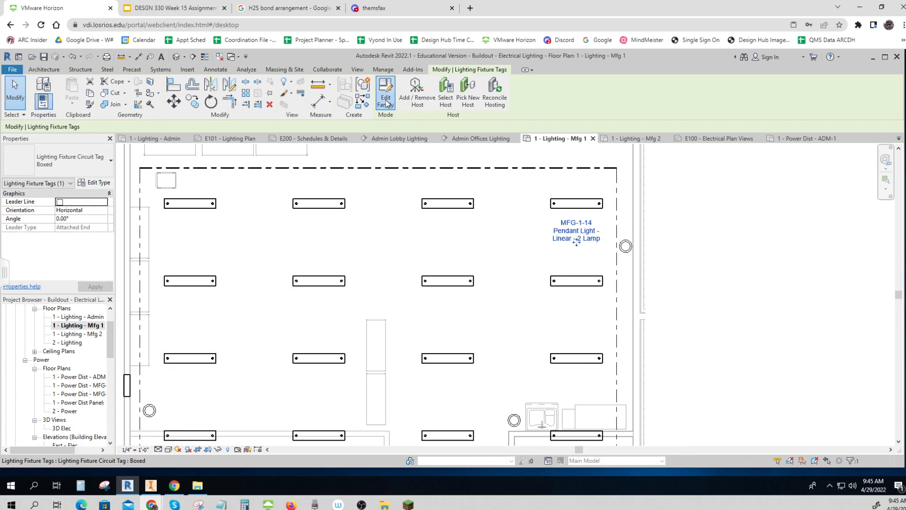
pyautogui.click(387, 93)
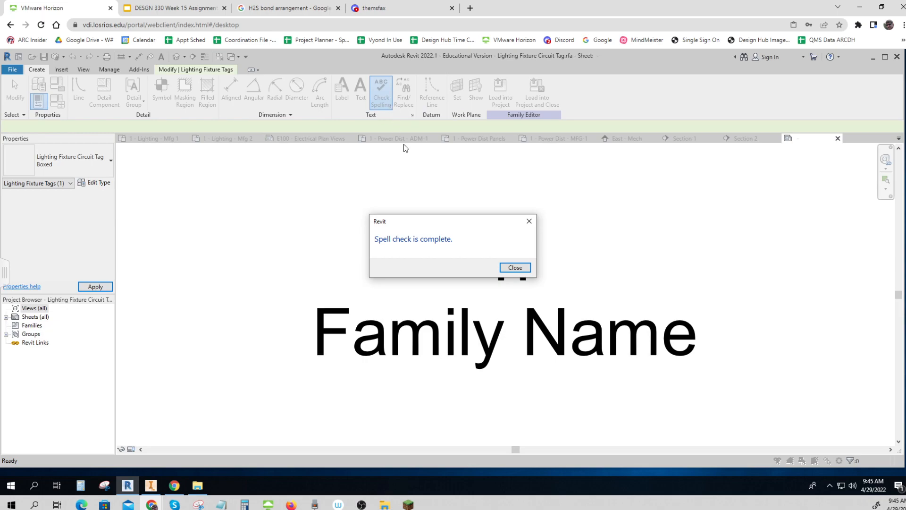
pyautogui.click(516, 268)
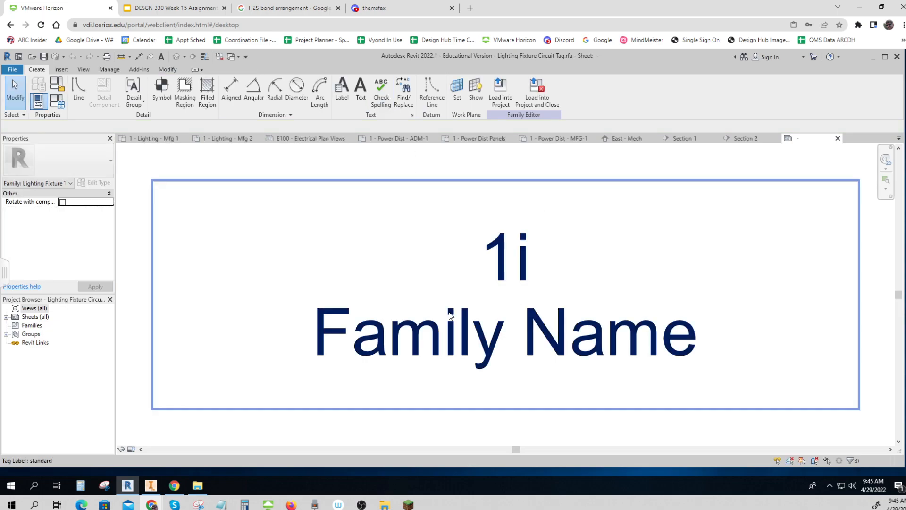
# Open the tag label's definition and examine which parameters make up the label, leaving them as they are
pyautogui.click(512, 272)
pyautogui.click(81, 211)
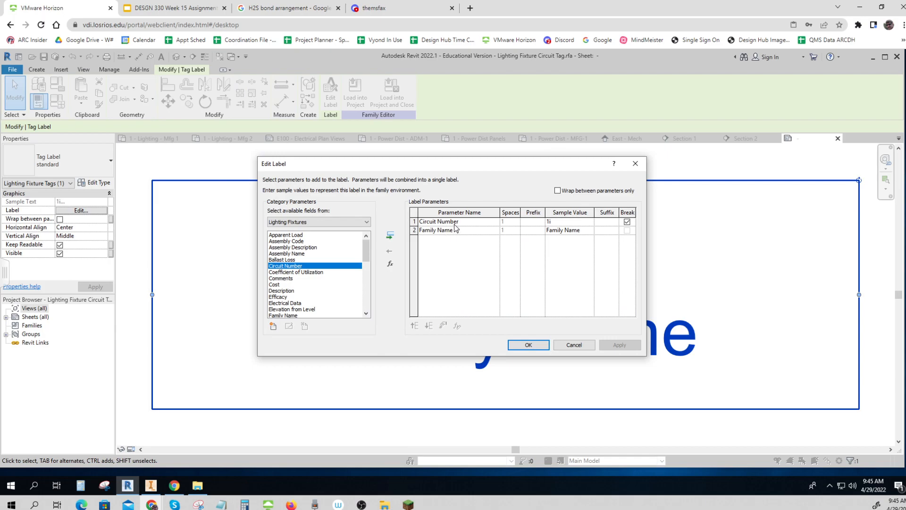
pyautogui.press('ctrl')
pyautogui.press('ctrl')
pyautogui.press('ctrl')
pyautogui.press('ctrl')
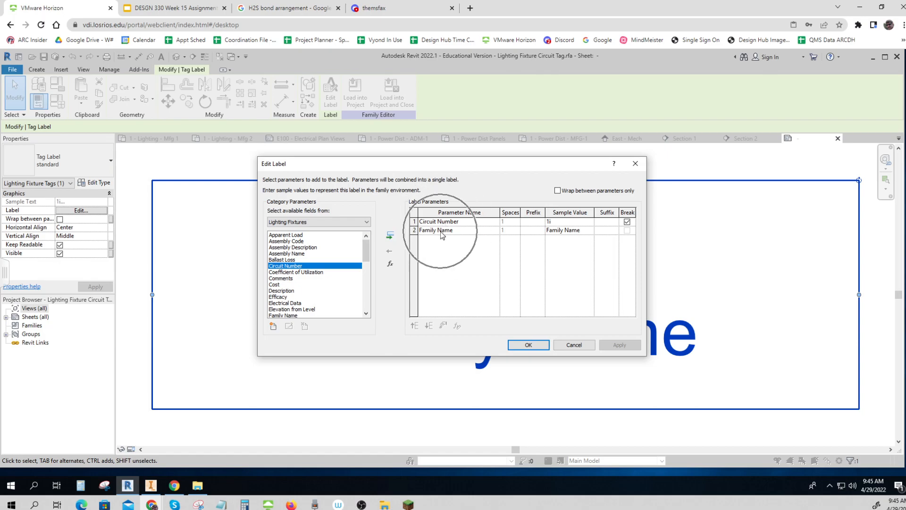
pyautogui.click(530, 346)
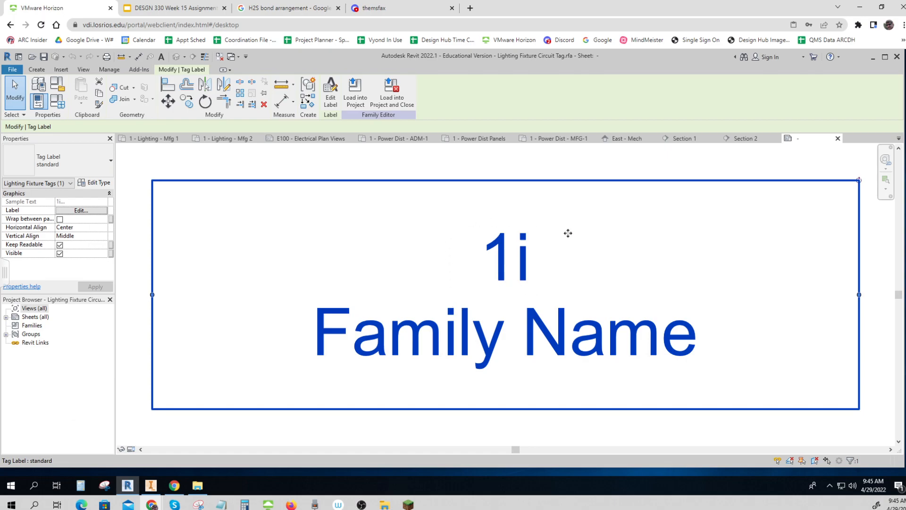
# Close the Lighting Fixture Circuit Tag family without saving changes and return to the Mfg 1 lighting plan
pyautogui.click(415, 166)
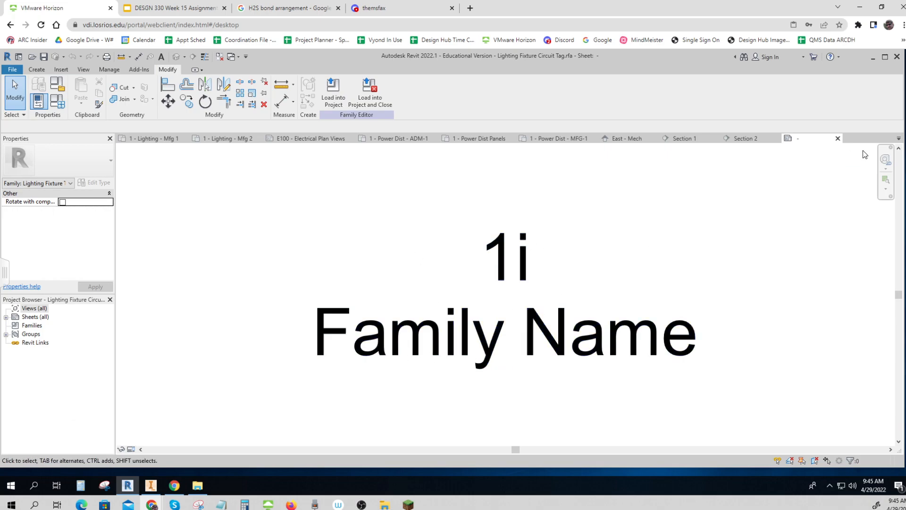
pyautogui.click(838, 138)
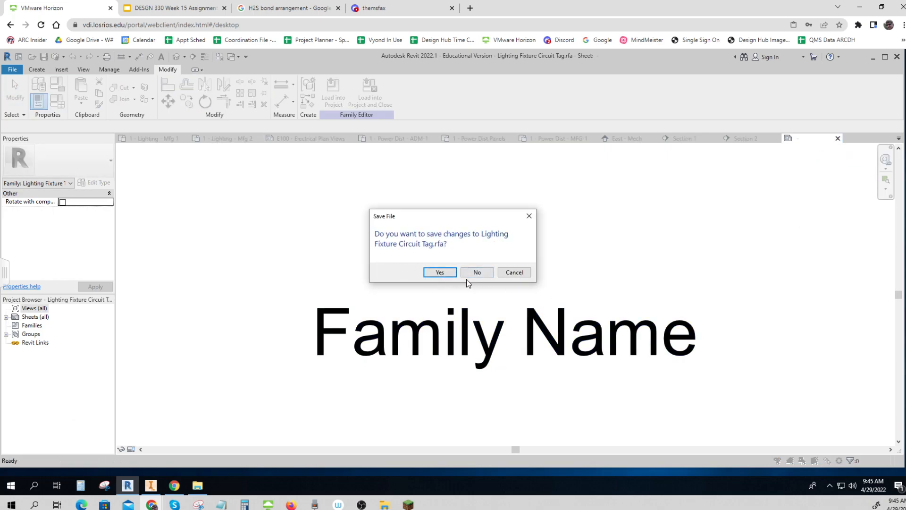
pyautogui.click(479, 273)
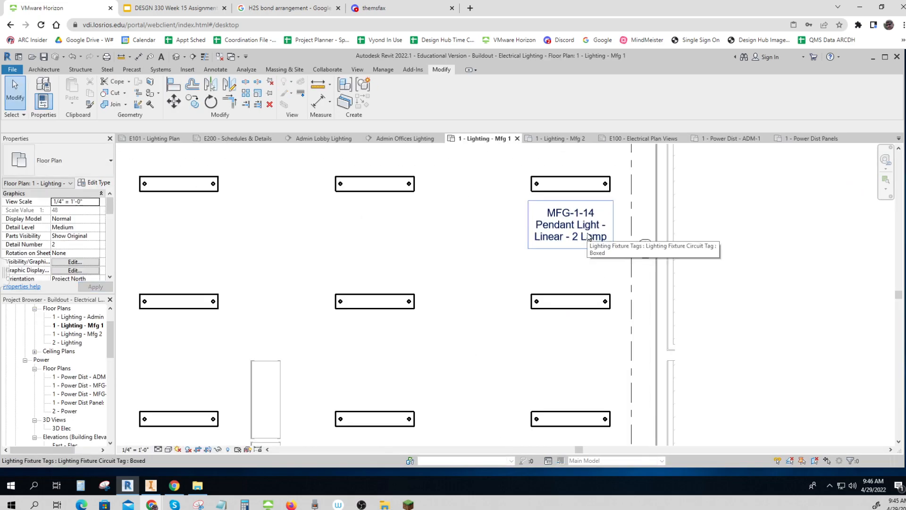
# Tag the lower-left pendant light by category and turn off the tag's leader line
pyautogui.scroll(-2, 590, 236)
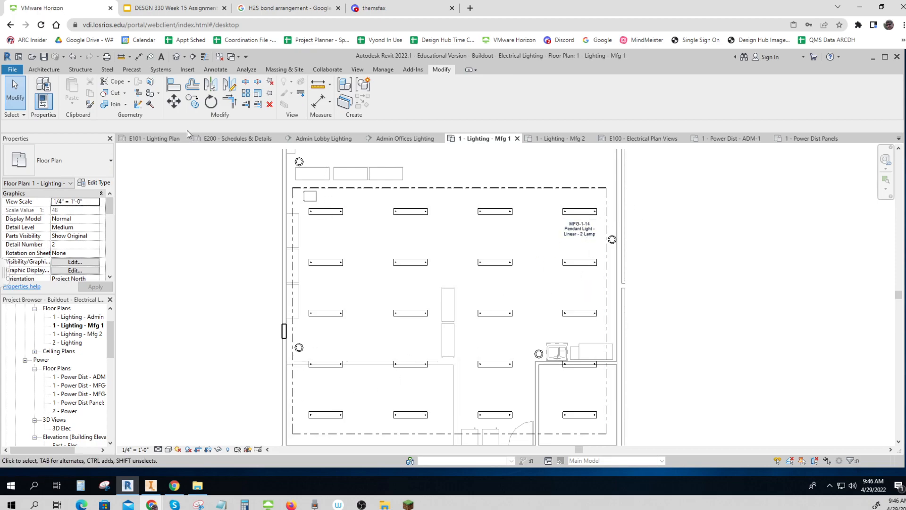
pyautogui.click(215, 70)
pyautogui.click(481, 94)
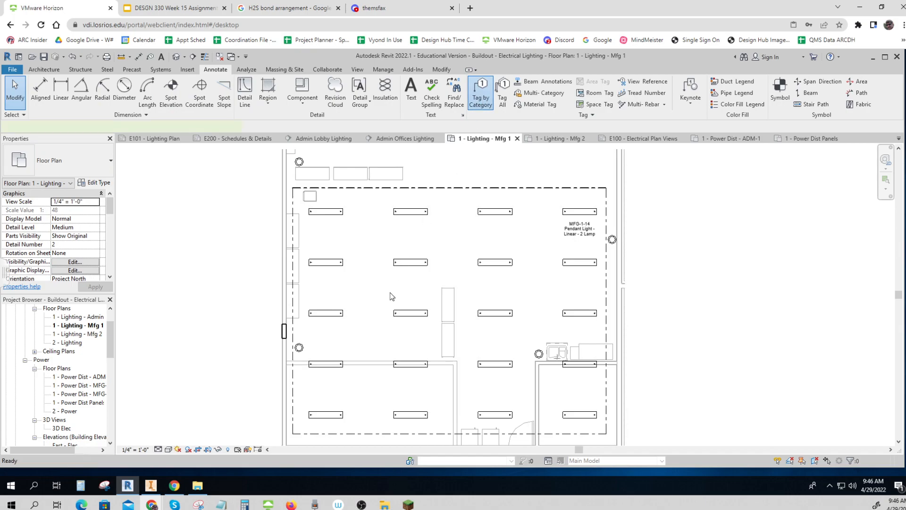
pyautogui.click(325, 415)
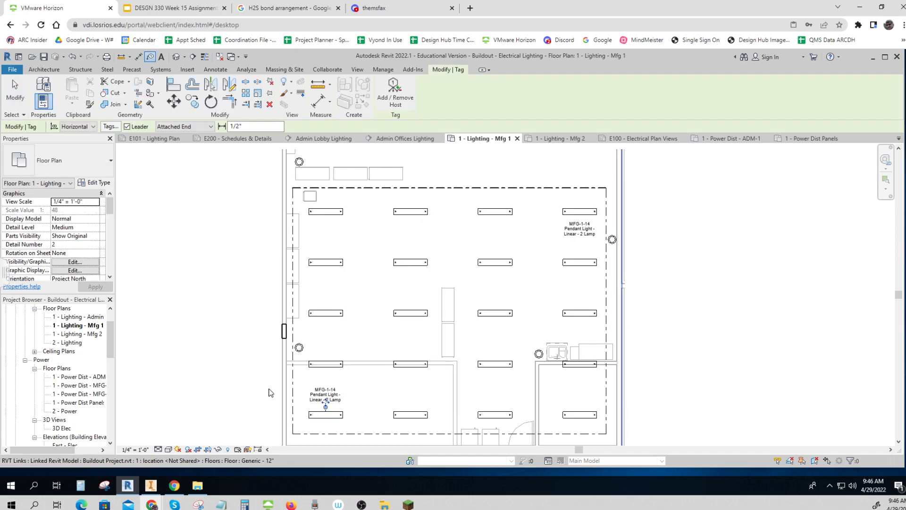
pyautogui.press('Escape')
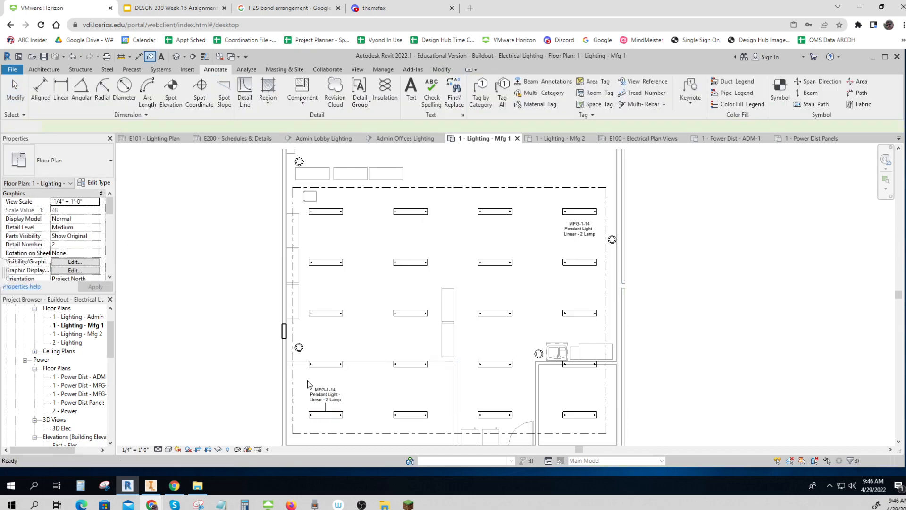
pyautogui.click(326, 394)
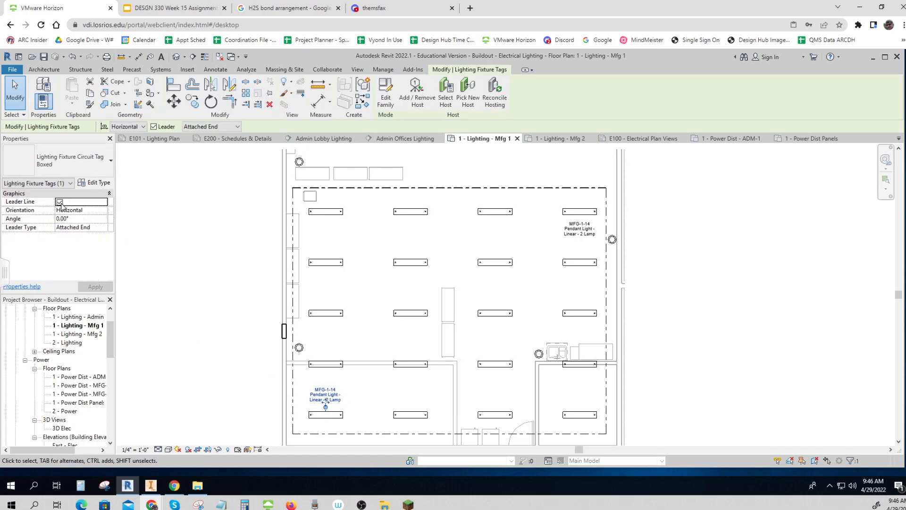
pyautogui.click(171, 331)
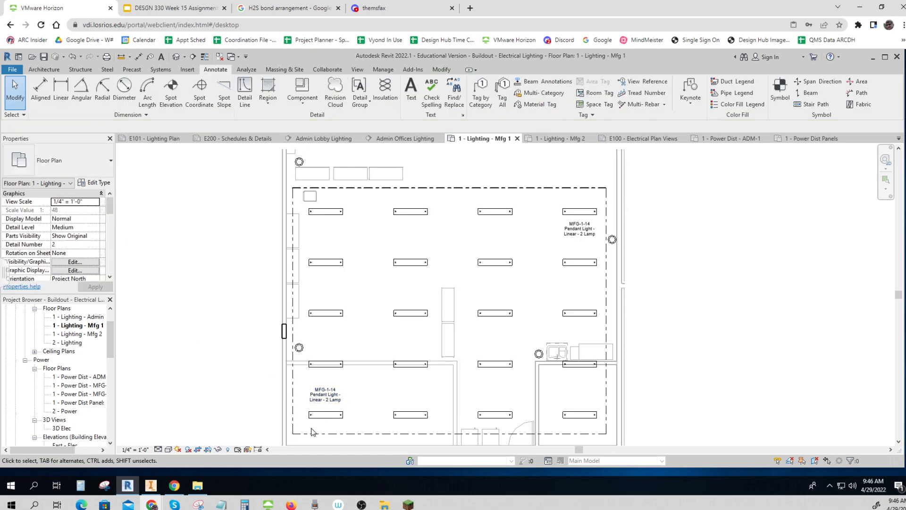
pyautogui.click(325, 396)
pyautogui.click(183, 406)
# Switch to the DESGN 330 Week 15 Assignment Guide slides and highlight the heading "Show How Receptacle Circuits Are Connected In The Admin Area"
pyautogui.click(166, 5)
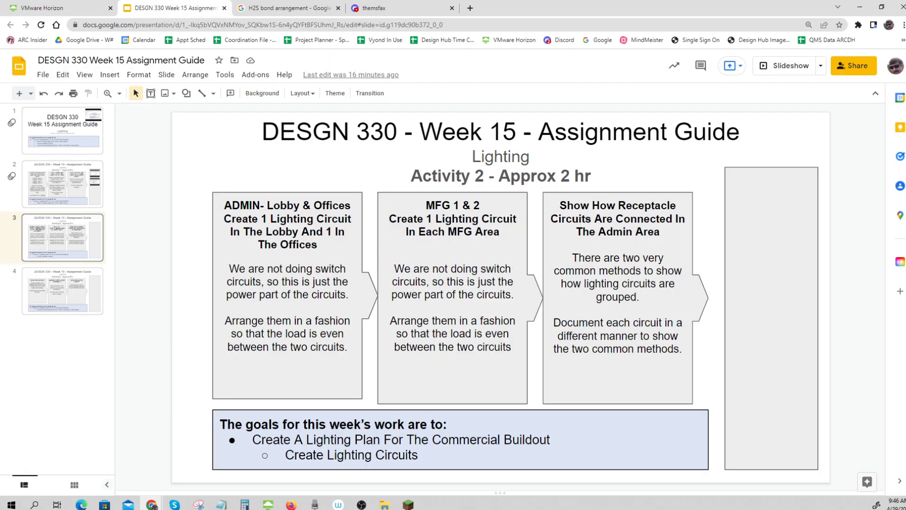
pyautogui.moveTo(560, 205); pyautogui.dragTo(662, 233)
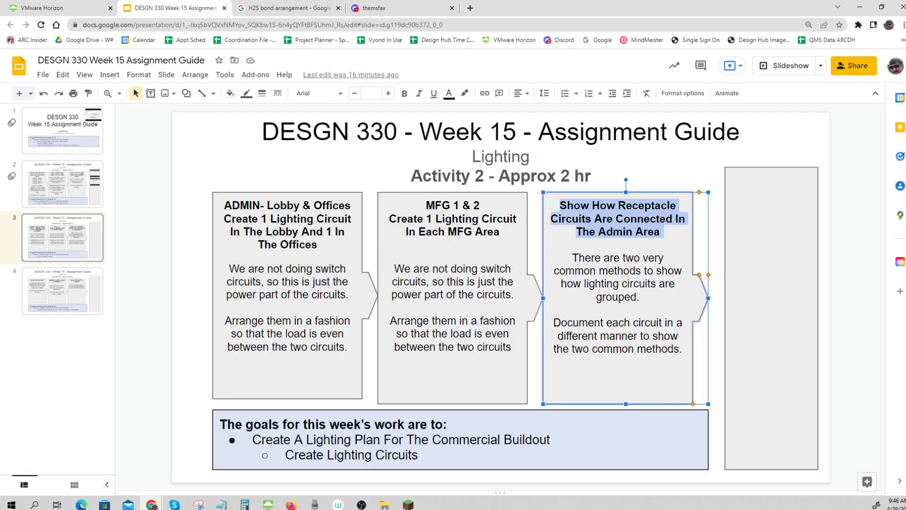